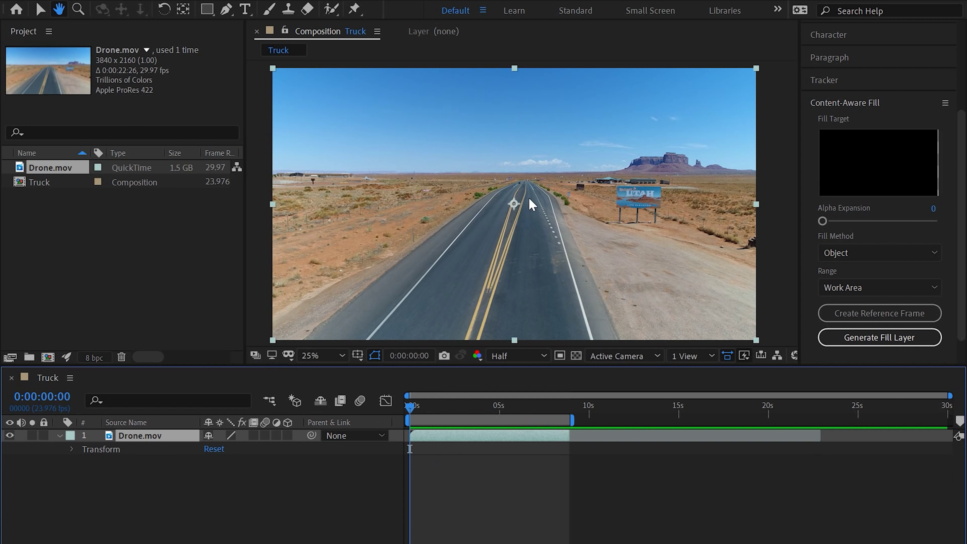
Zoom the viewer to 800% on the distant truck and select Drone.mov with the Pen tool
scroll(528, 197, up, 6)
scroll(458, 207, up, 3)
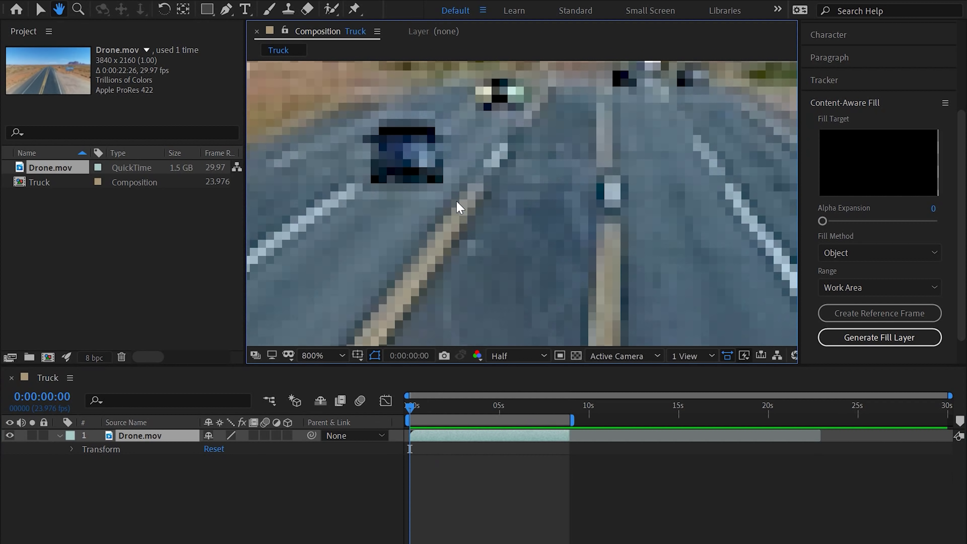
scroll(456, 200, left, 4)
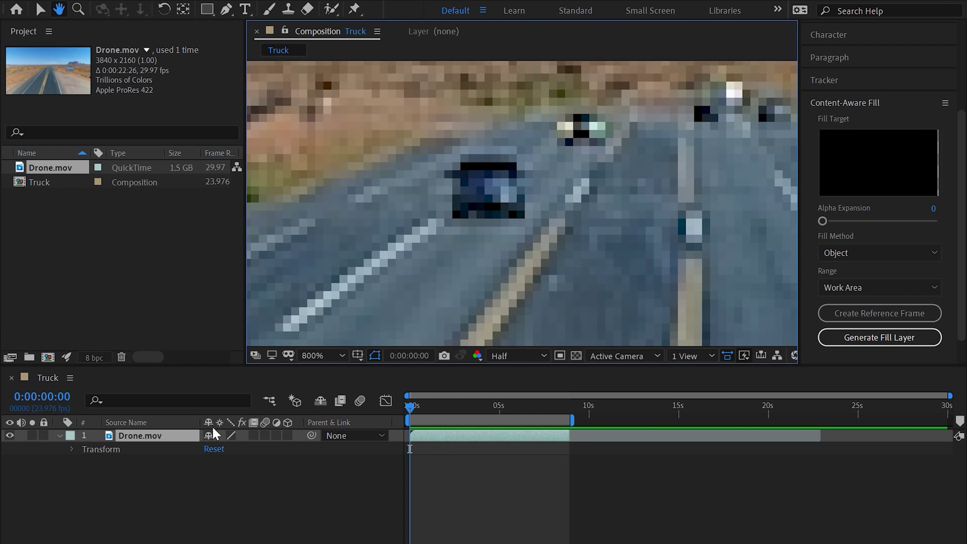
click(136, 463)
key(v)
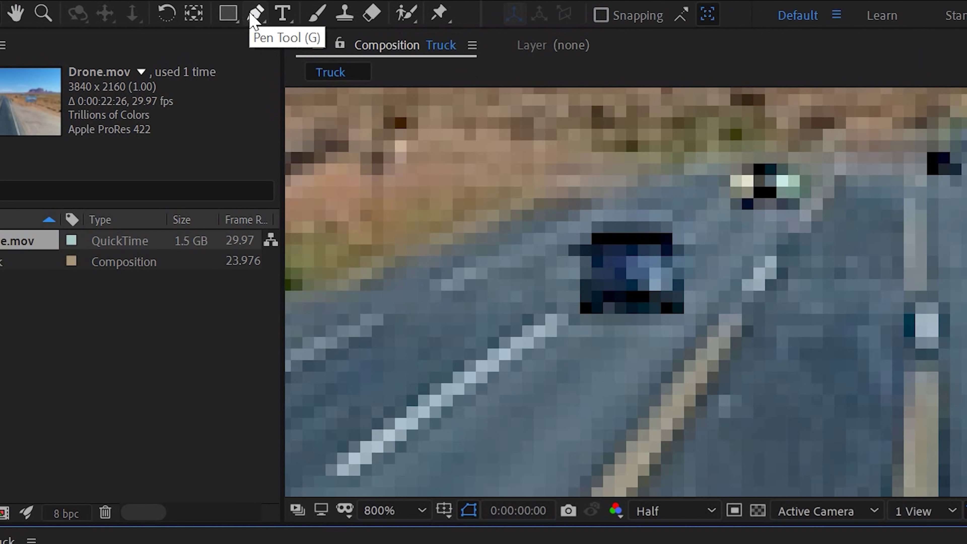
click(255, 14)
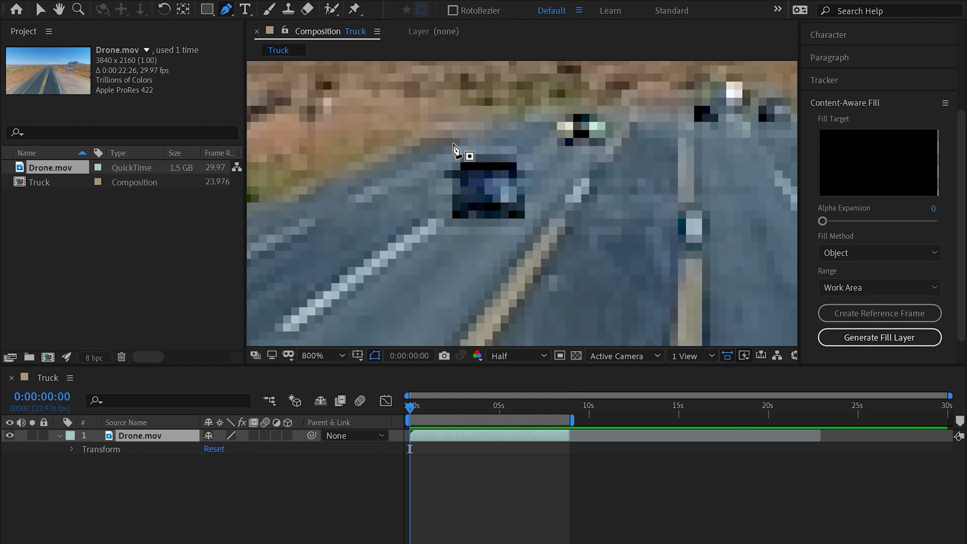
Draw a closed four-point mask around the distant truck on Drone.mov
click(453, 144)
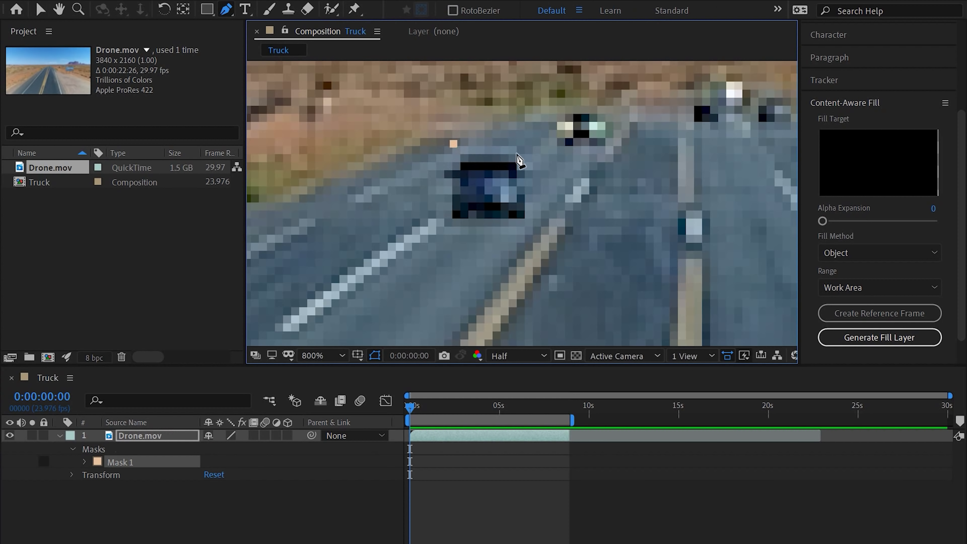
click(543, 143)
click(526, 232)
click(428, 232)
click(453, 144)
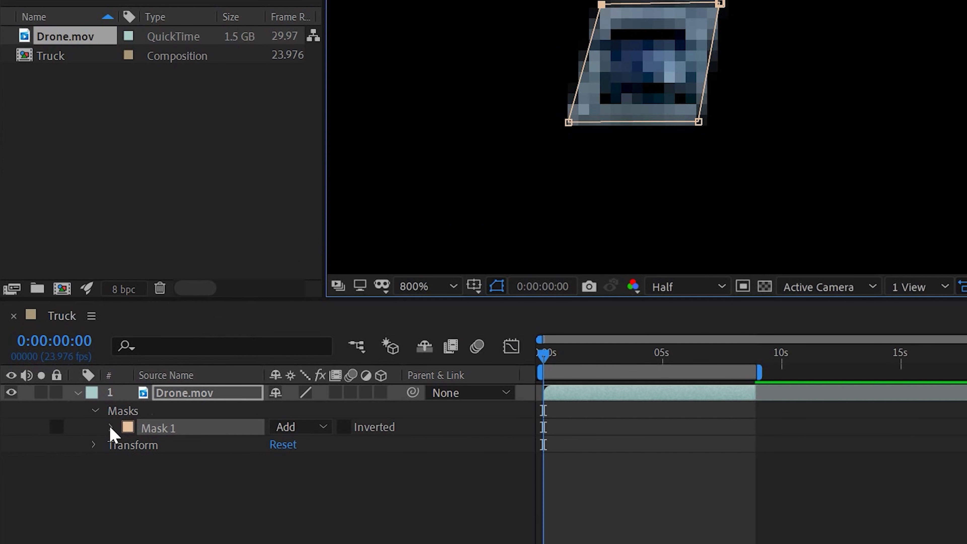
Set the Mask 1 mode to None
click(110, 427)
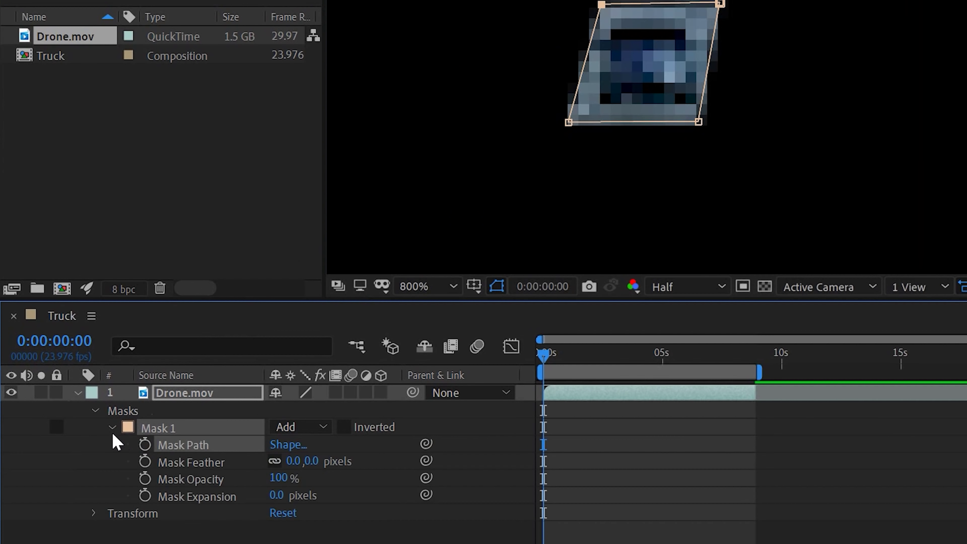
click(317, 427)
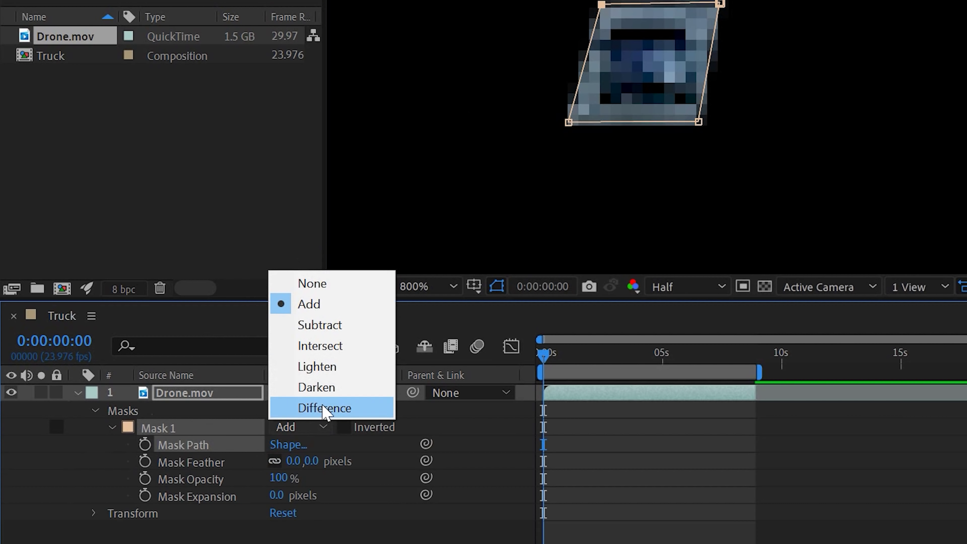
click(314, 283)
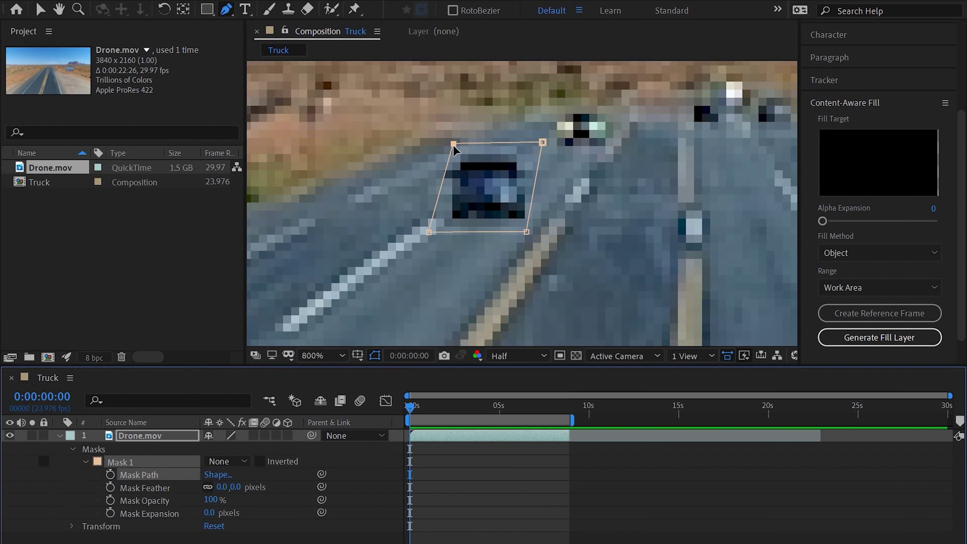
Widen the mask's top-left corner, zoom to 400%, and set the first Mask Path keyframe
key(v)
drag(454, 145, 435, 145)
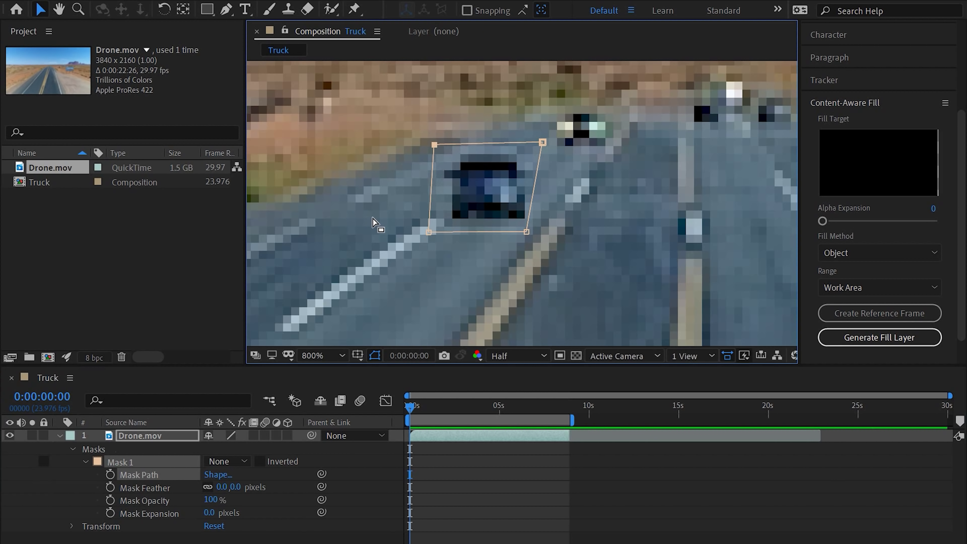
key(comma)
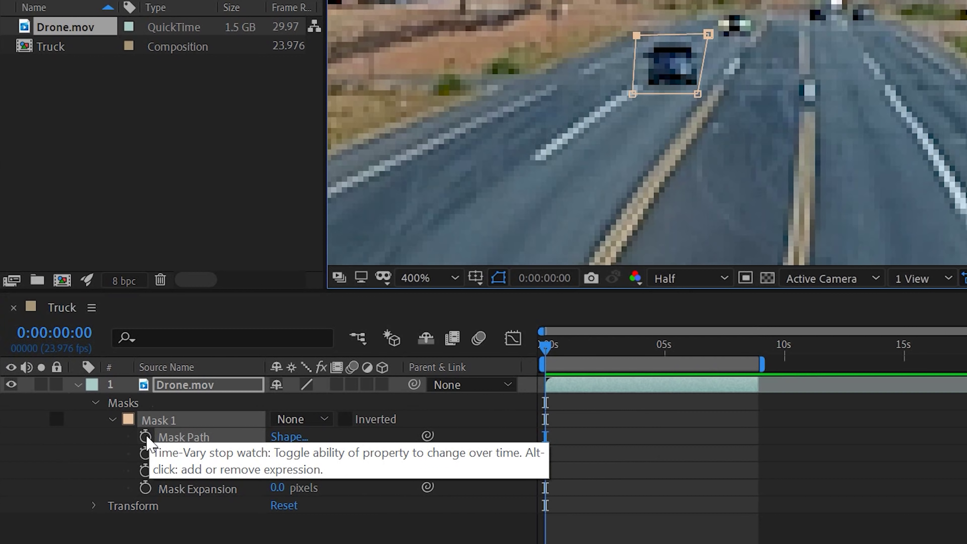
click(145, 436)
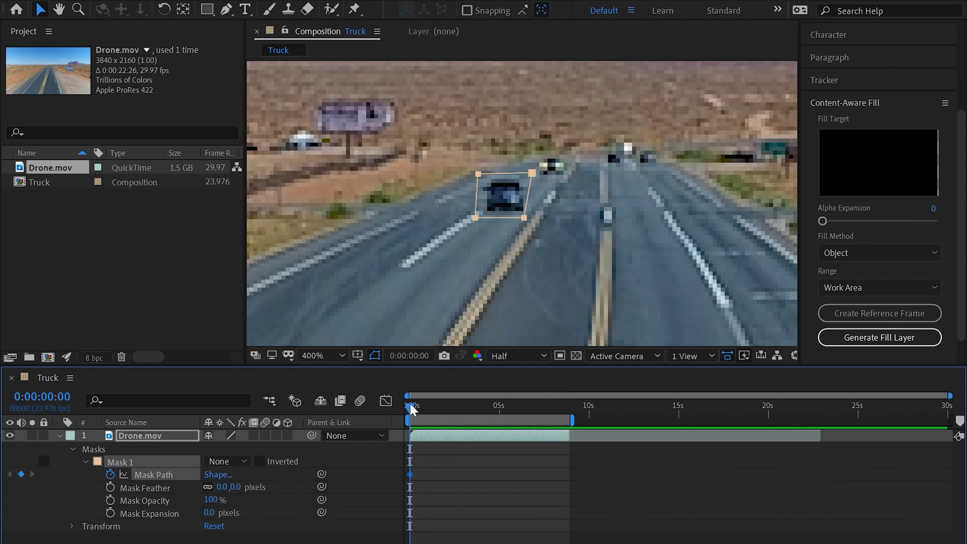
At 0:00:01:05, move and reshape the mask back over the truck
drag(411, 407, 432, 407)
drag(532, 172, 520, 185)
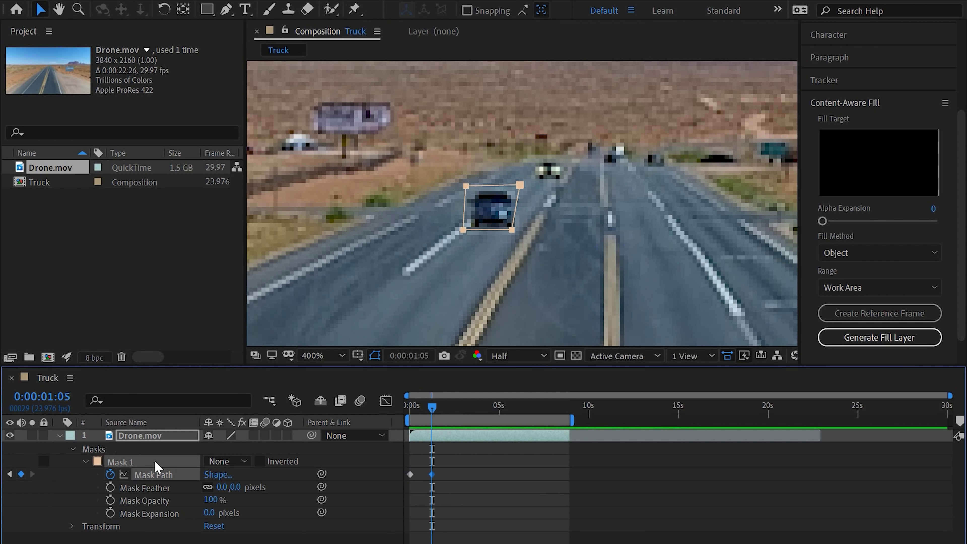
drag(466, 186, 460, 185)
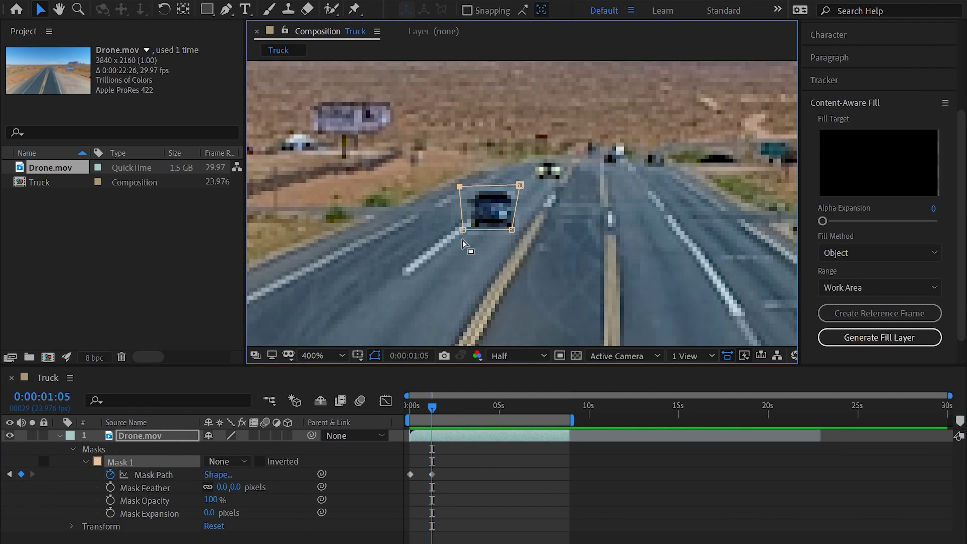
drag(463, 230, 517, 232)
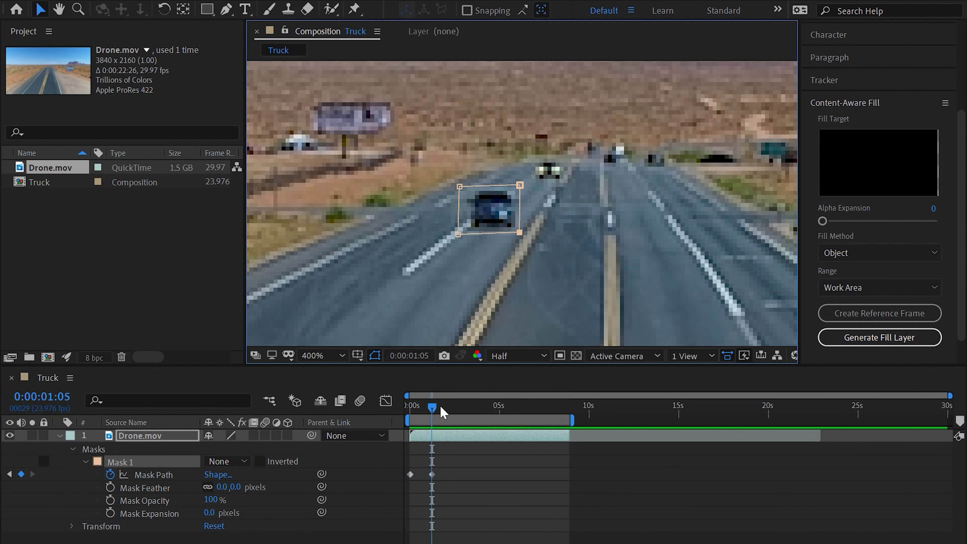
At 0:00:02:14, refit all four mask corners onto the truck, then advance to 0:00:03:12
drag(442, 411, 456, 409)
drag(489, 187, 477, 200)
drag(446, 247, 436, 263)
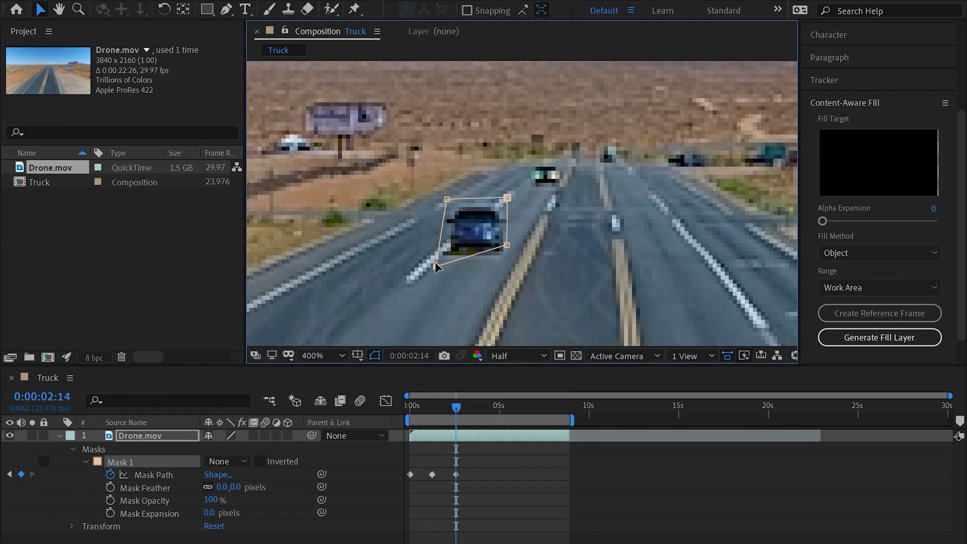
drag(447, 199, 438, 203)
drag(507, 198, 515, 201)
drag(506, 245, 510, 263)
click(472, 406)
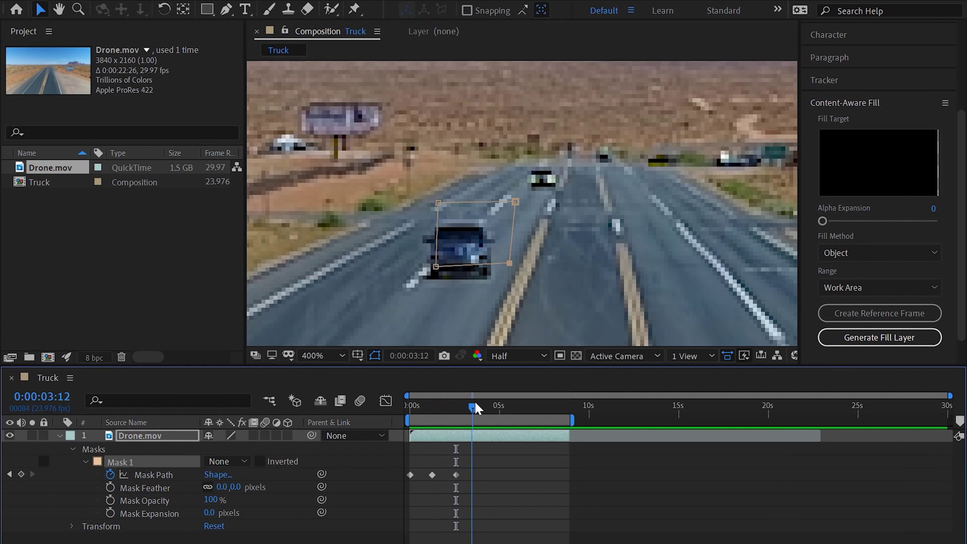
key(comma)
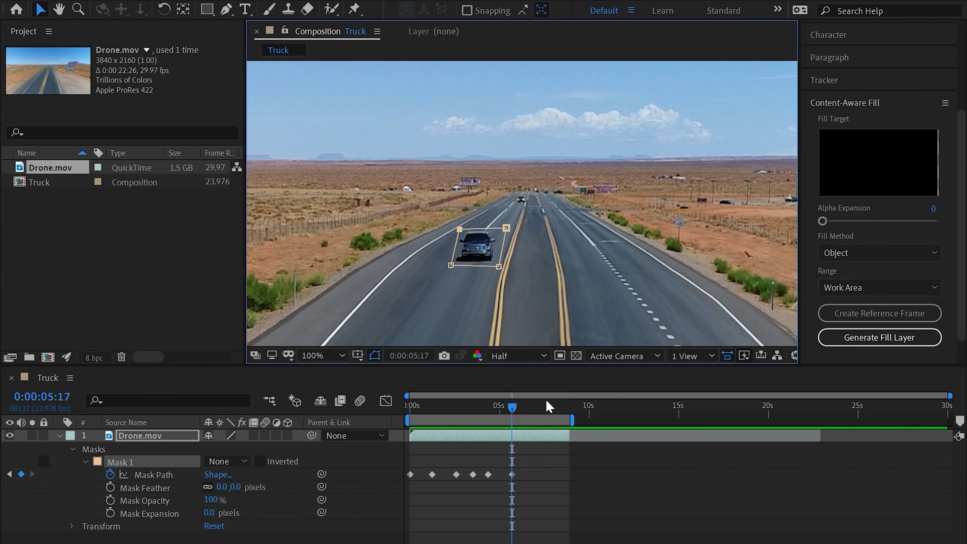
At 0:00:06:15, move the whole Mask 1 down-left onto the approaching truck
drag(511, 415, 529, 415)
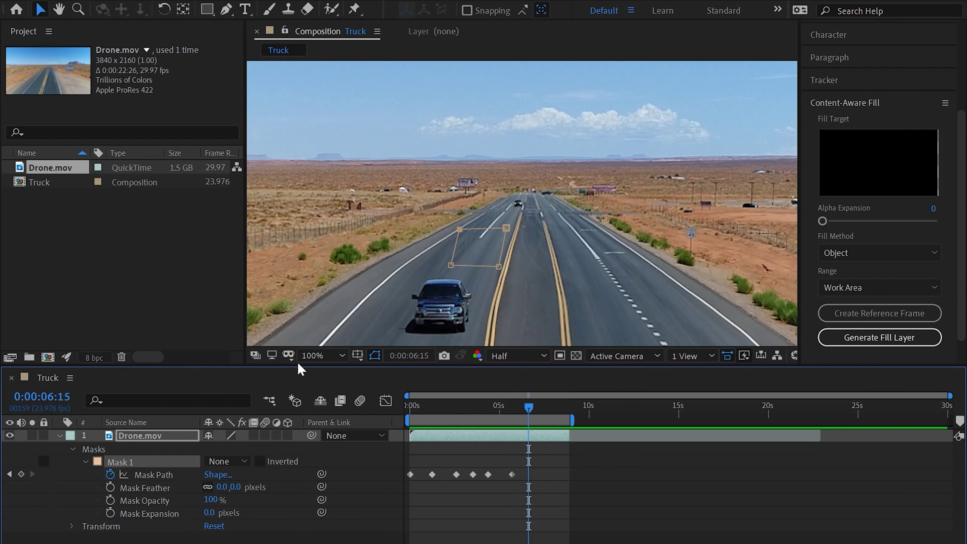
key(comma)
click(152, 436)
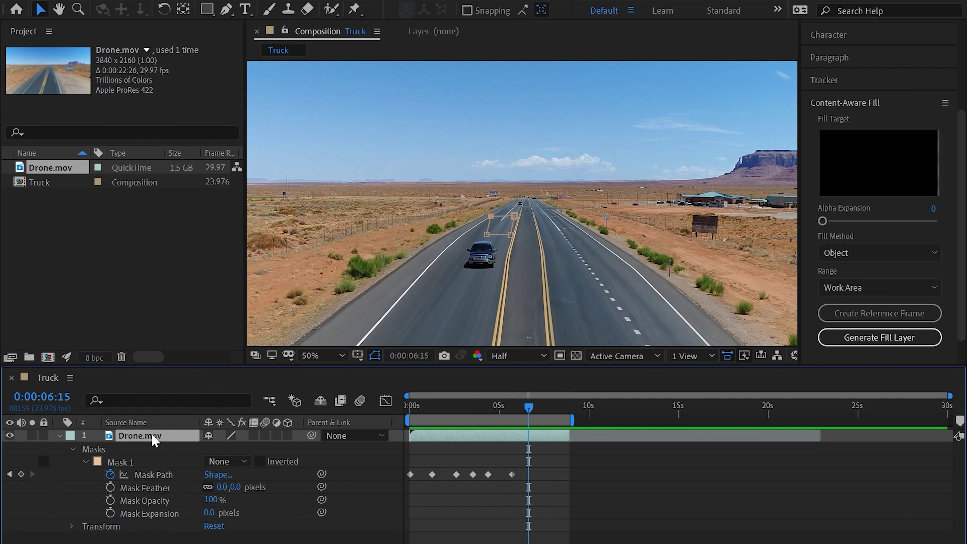
drag(510, 231, 491, 254)
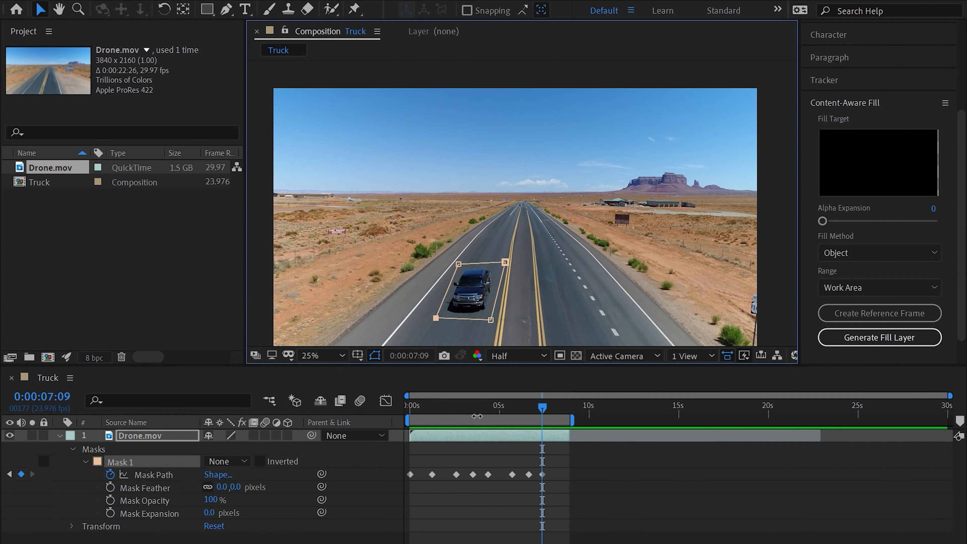
At 0:00:06:20, move all mask points up onto the truck and nudge the top-left corner
key(comma)
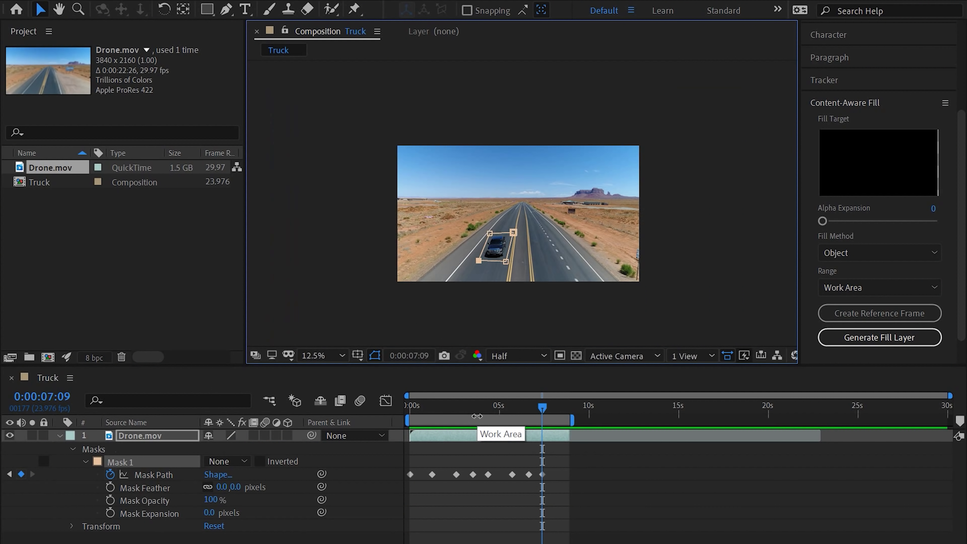
key(period)
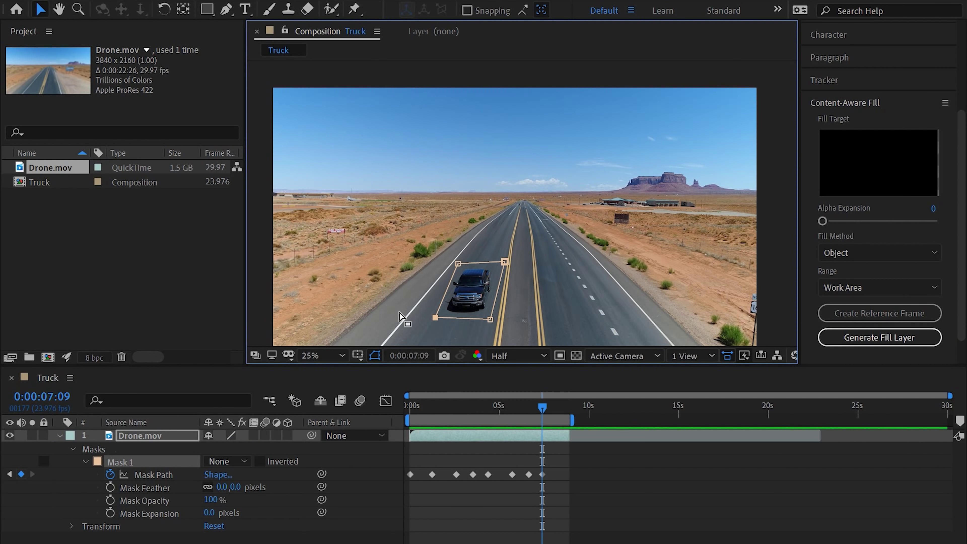
drag(542, 411, 529, 394)
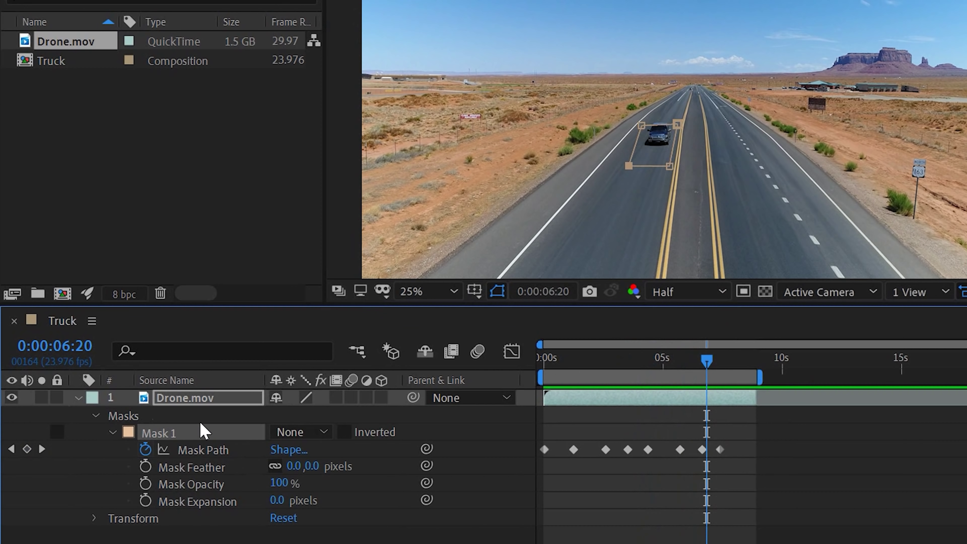
click(201, 423)
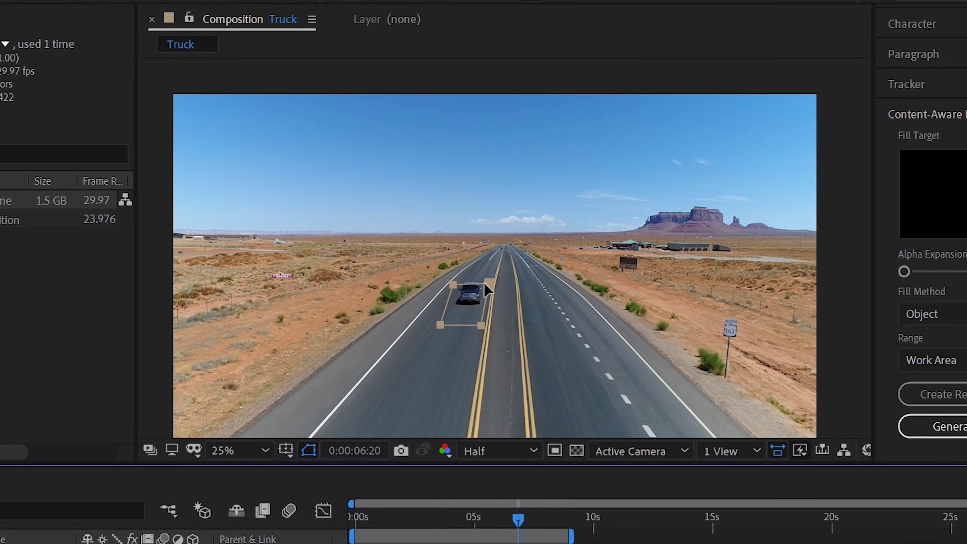
click(674, 127)
drag(489, 279, 488, 271)
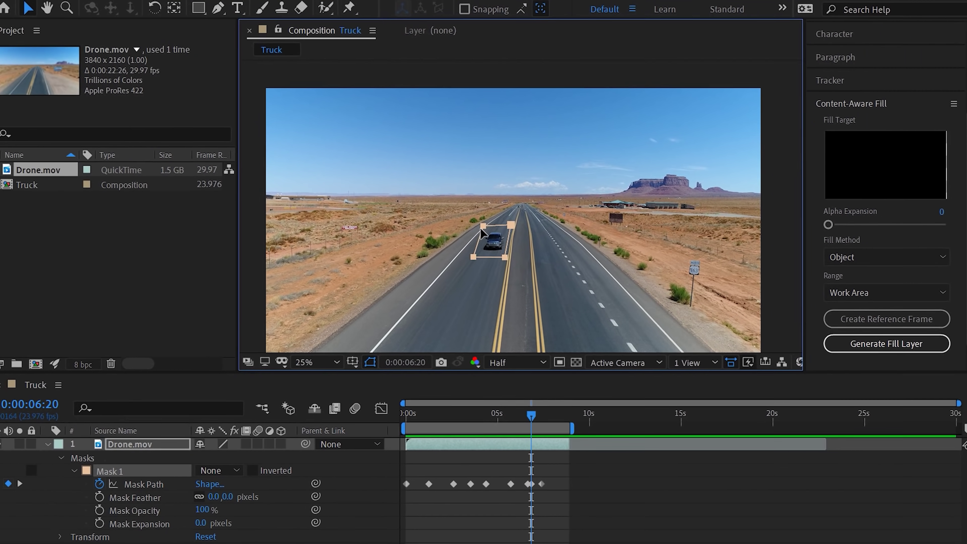
click(435, 275)
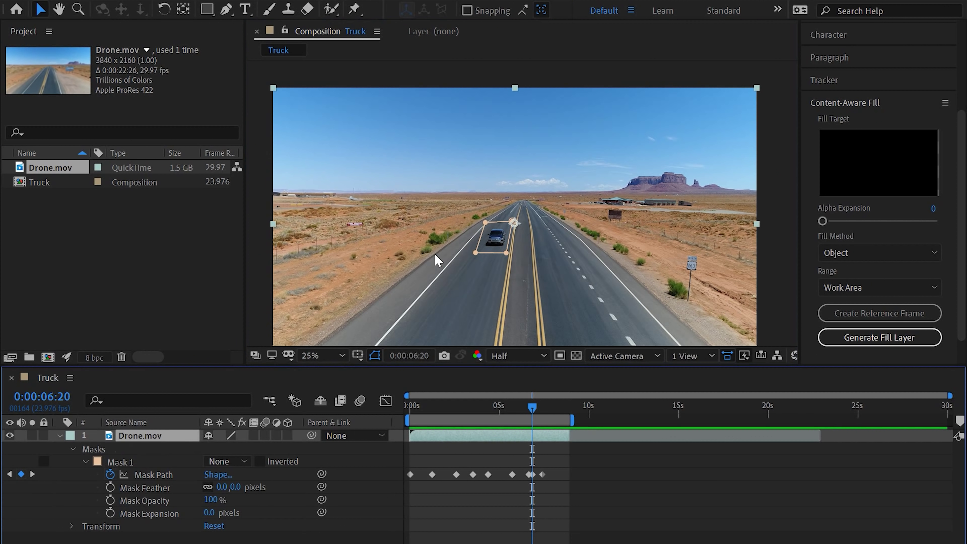
click(486, 221)
drag(486, 221, 489, 224)
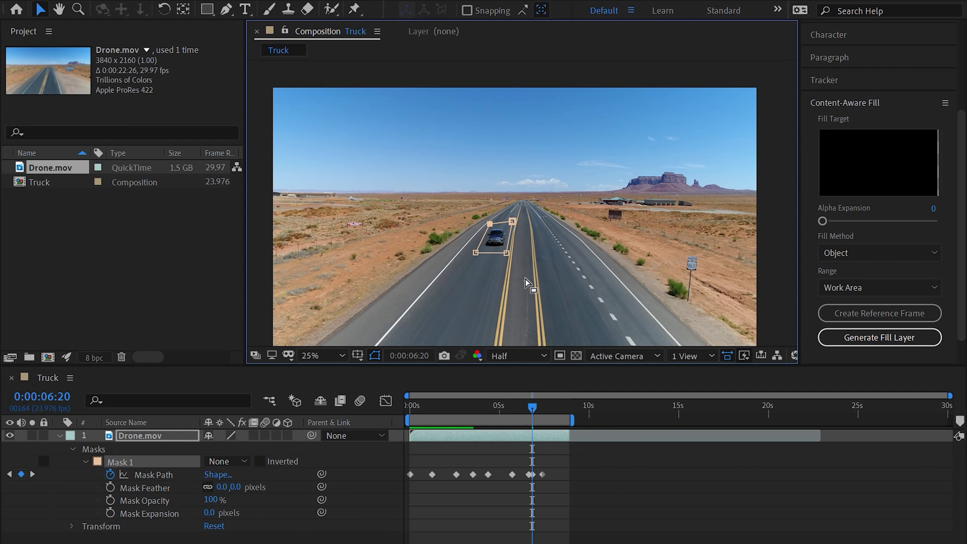
Tighten the top-right corner, then refit the top-left corner at 0:00:06:00 and check nearby frames
key(period)
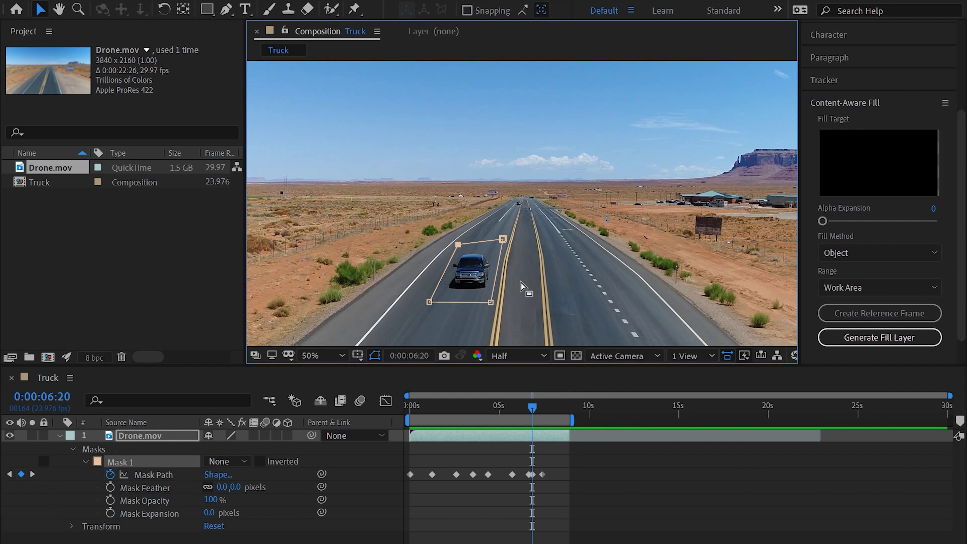
drag(504, 240, 503, 250)
drag(532, 407, 520, 409)
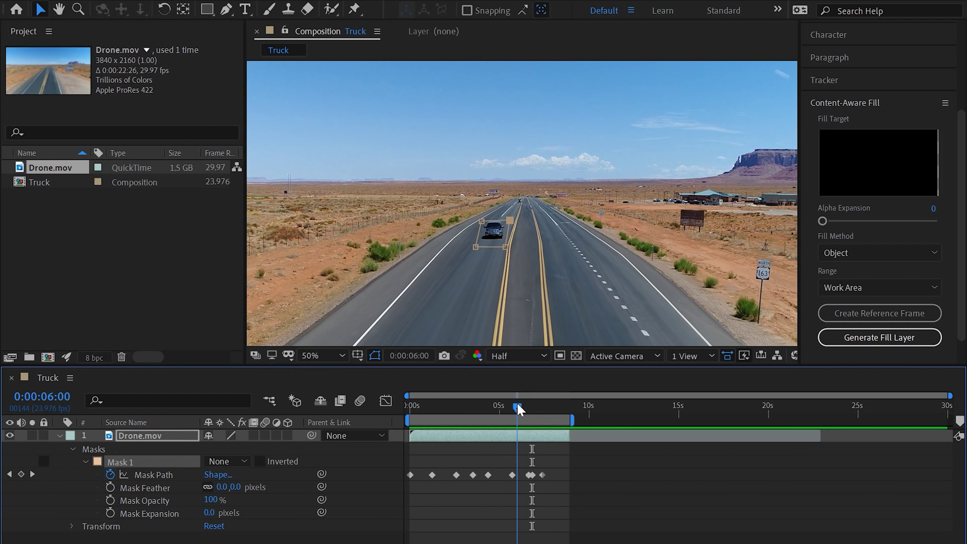
key(period)
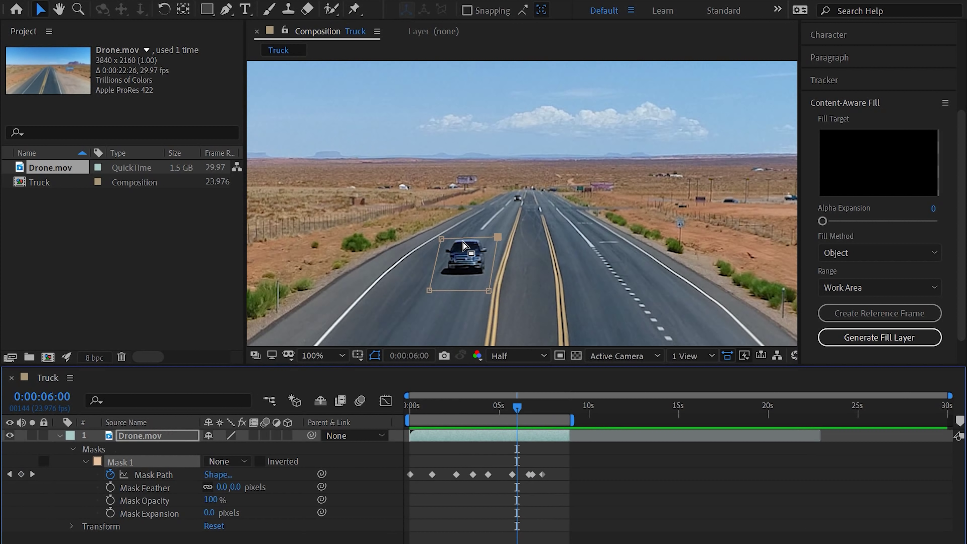
drag(442, 239, 446, 235)
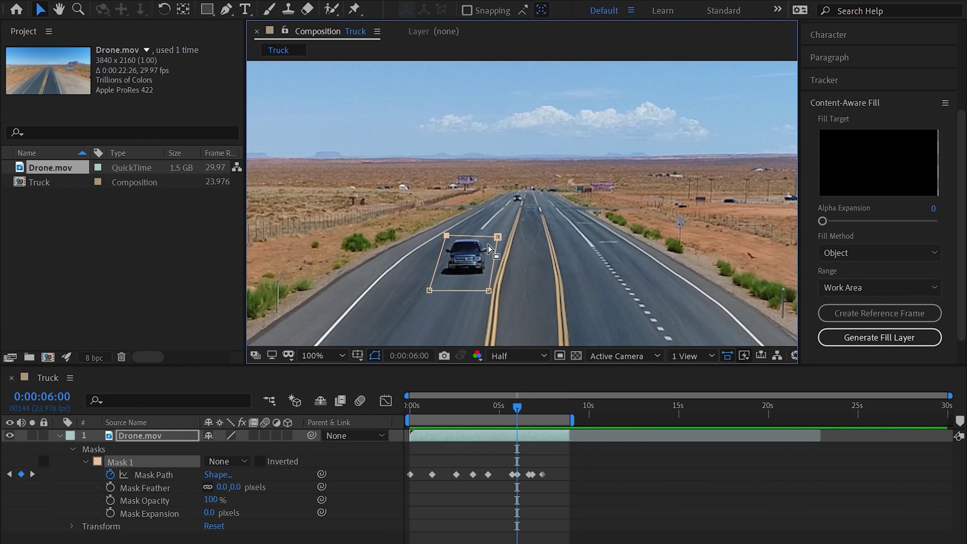
key(comma)
drag(520, 408, 517, 408)
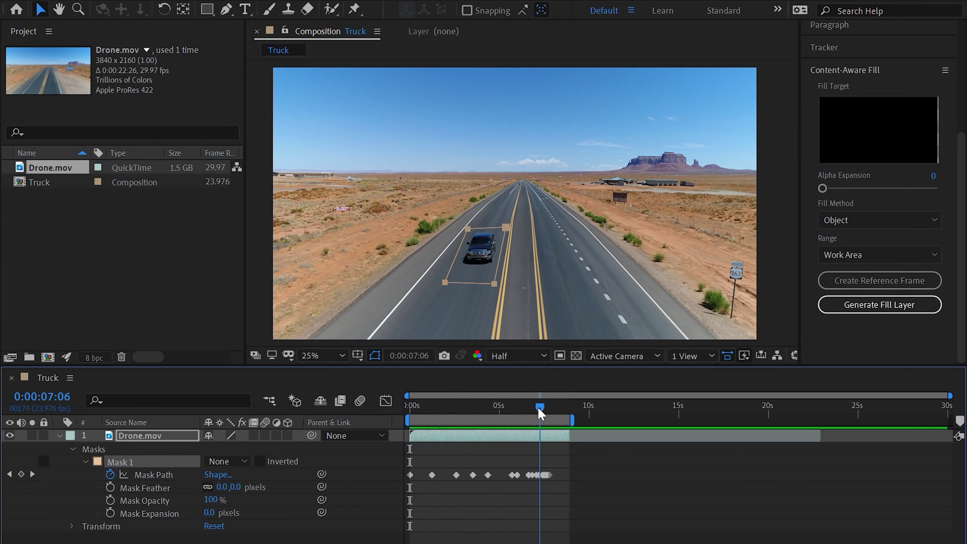
drag(538, 407, 372, 423)
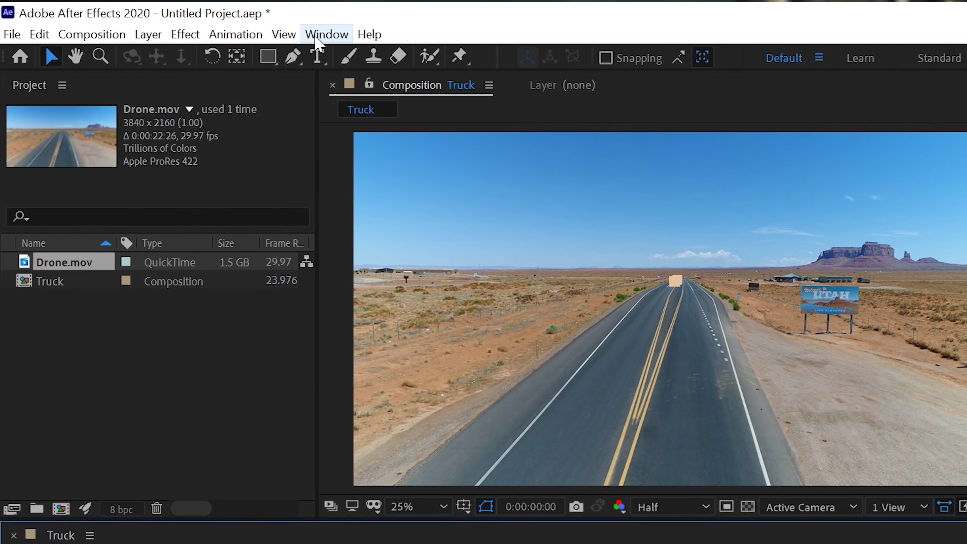
Show the Content-Aware Fill panel from the Window menu
click(335, 36)
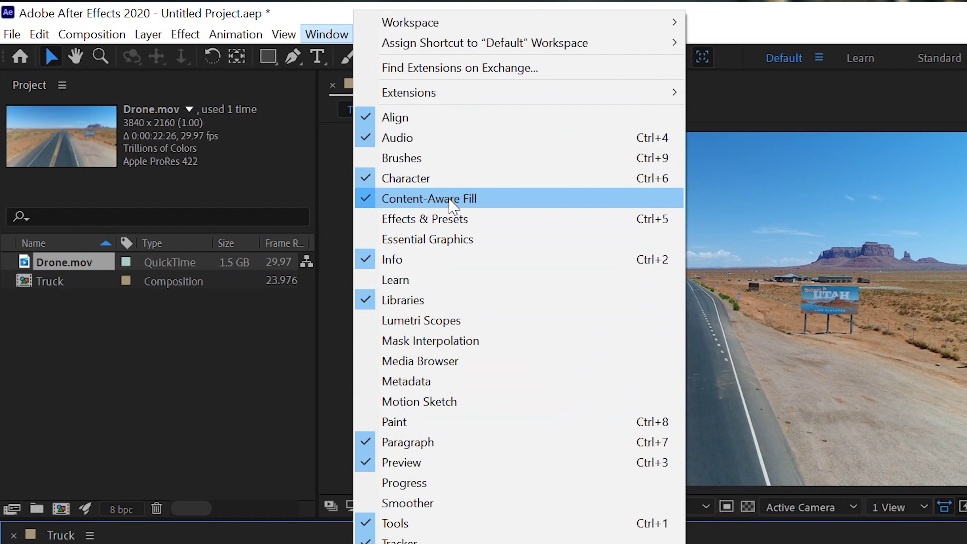
click(453, 206)
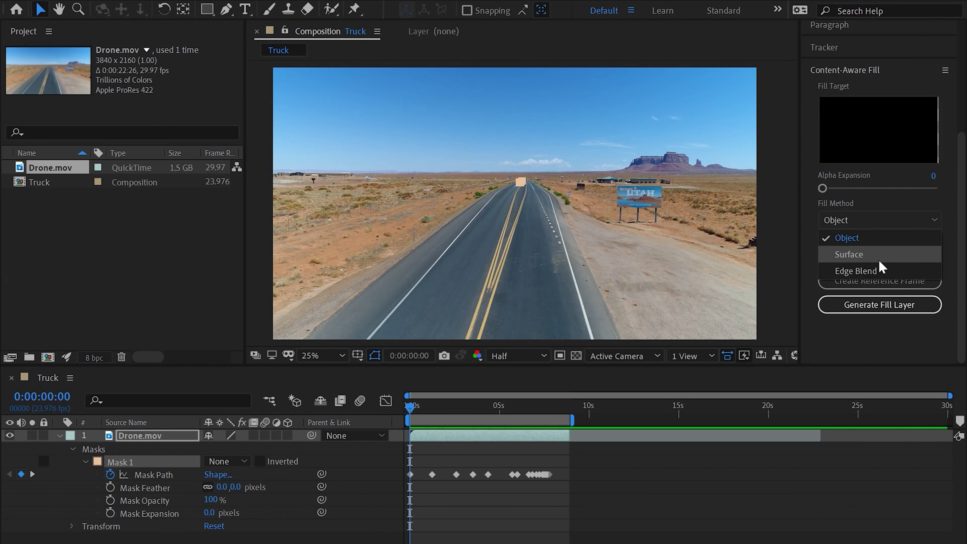
Keep the Object fill method, set Mask 1 to Subtract, and generate the fill layer
click(866, 241)
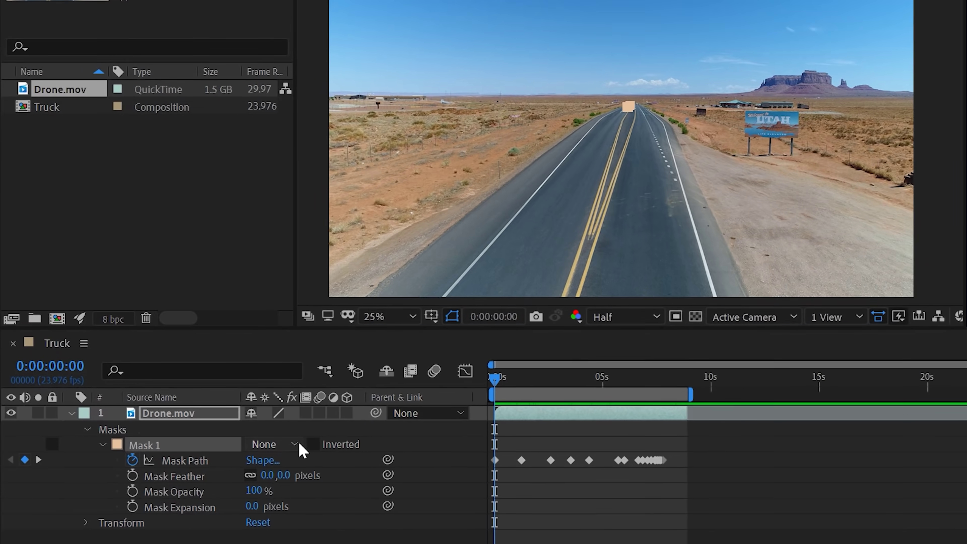
click(229, 461)
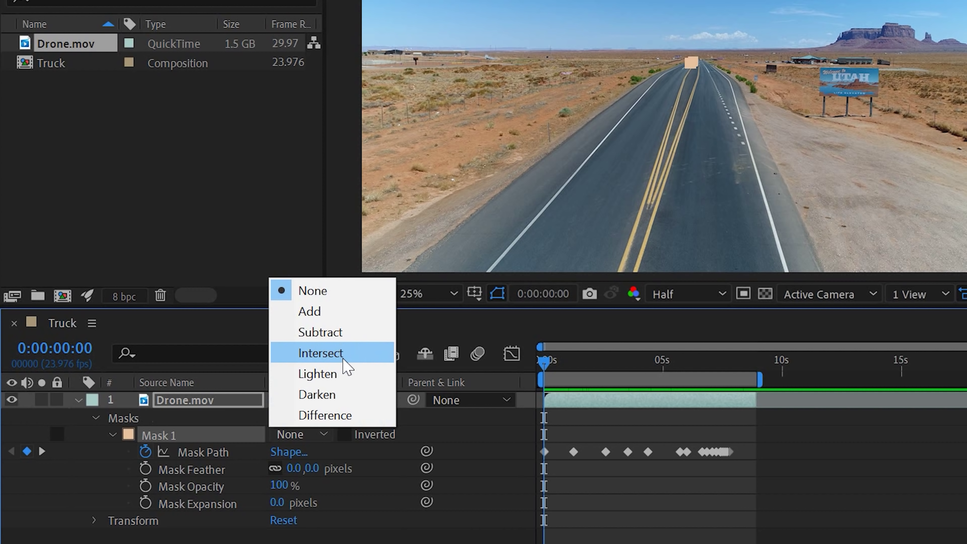
click(342, 334)
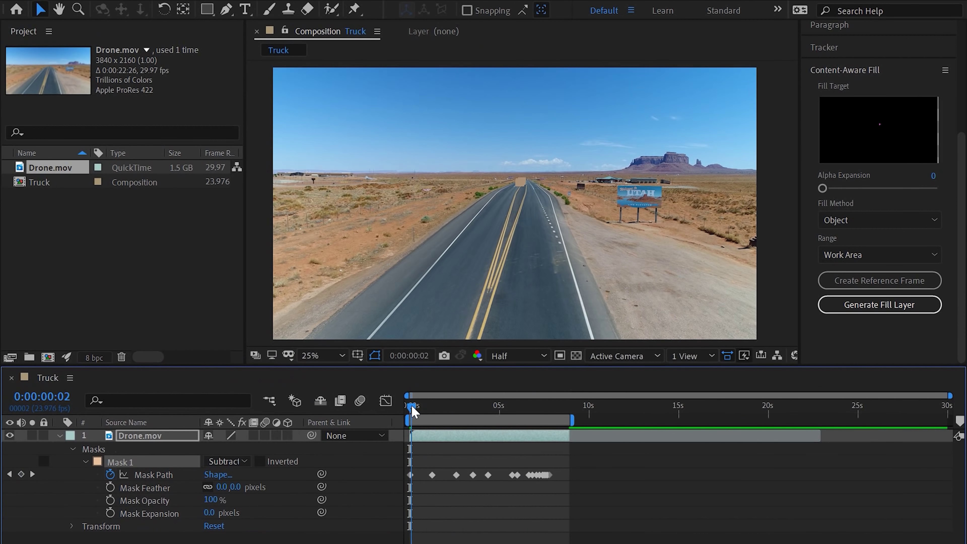
drag(525, 367, 706, 362)
drag(548, 403, 394, 391)
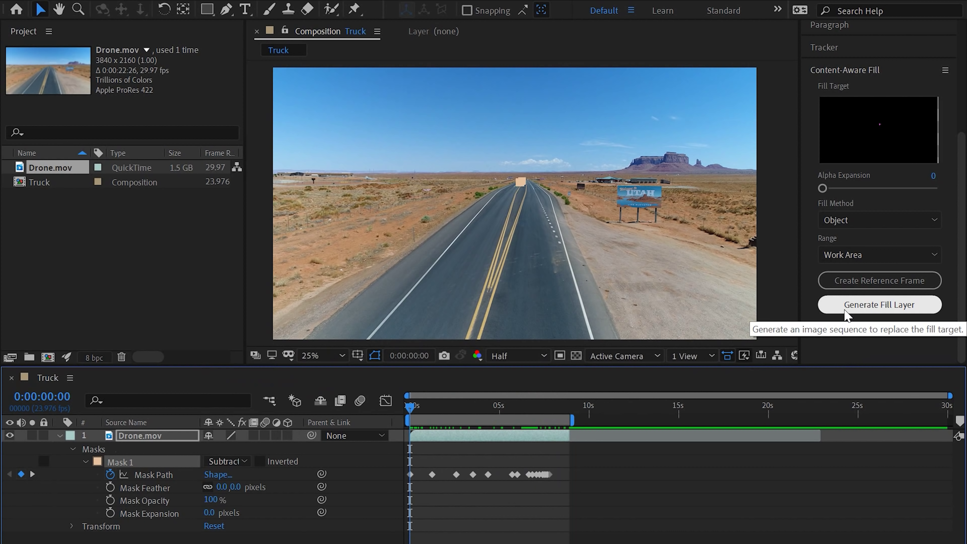
click(874, 309)
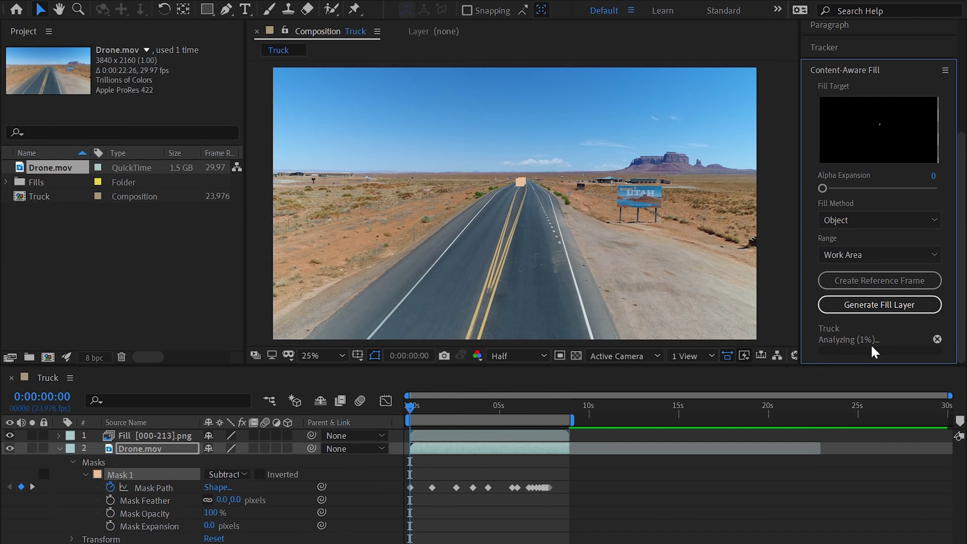